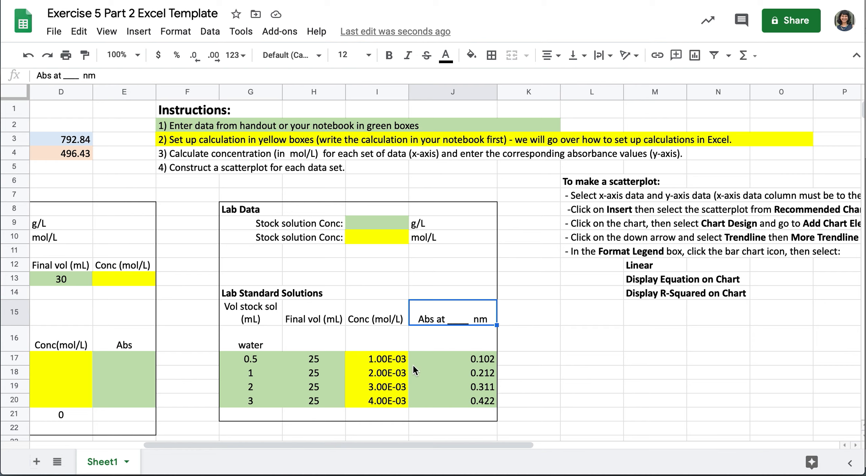
Step: Insert a chart from the lab standard concentration and absorbance data in I17:J20
{"action": "left_click", "coordinate": [394, 359]}
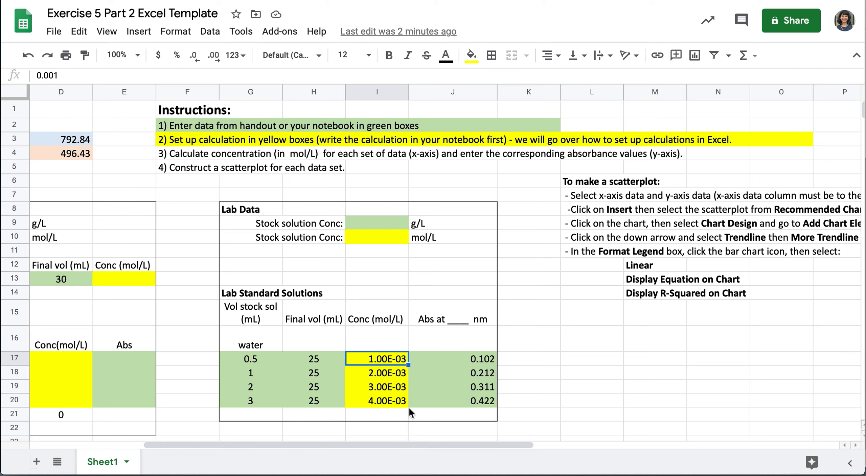
{"action": "left_click", "coordinate": [551, 400]}
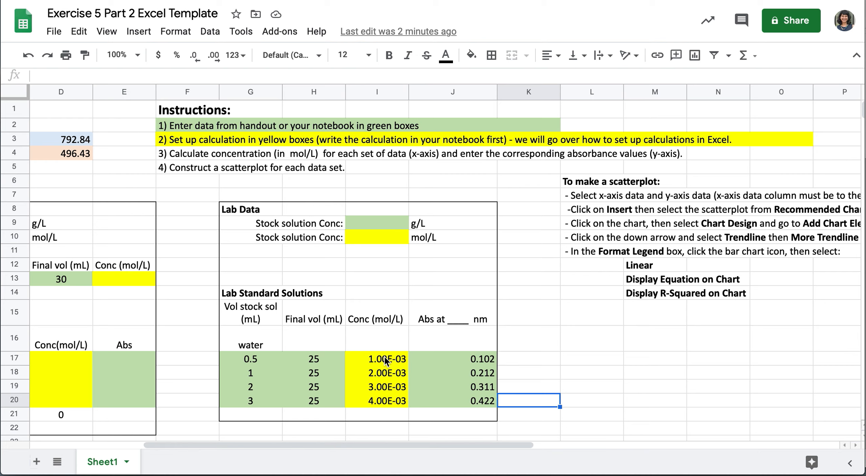
{"action": "left_click_drag", "start_coordinate": [386, 361], "coordinate": [454, 403]}
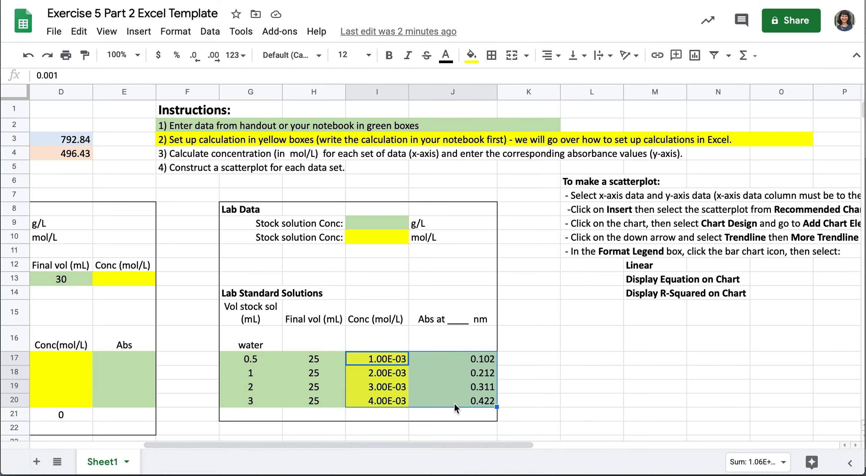
{"action": "left_click", "coordinate": [138, 31]}
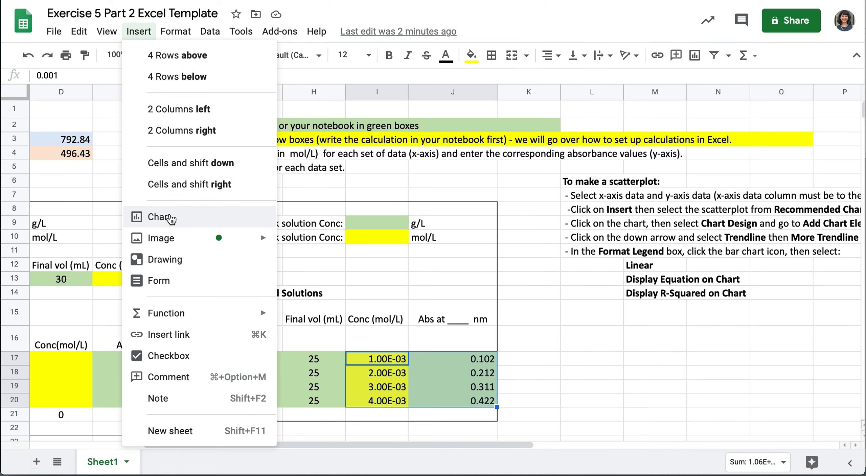
{"action": "left_click", "coordinate": [159, 216]}
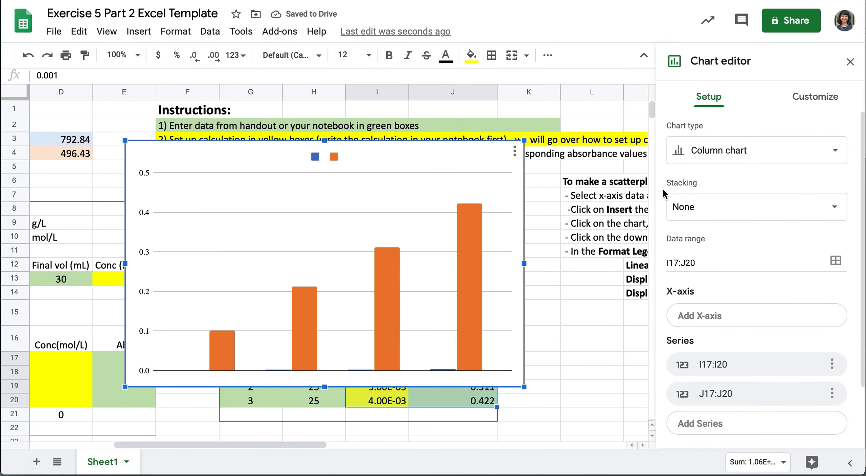
Step: Change the chart type from column to scatter chart
{"action": "left_click", "coordinate": [837, 152]}
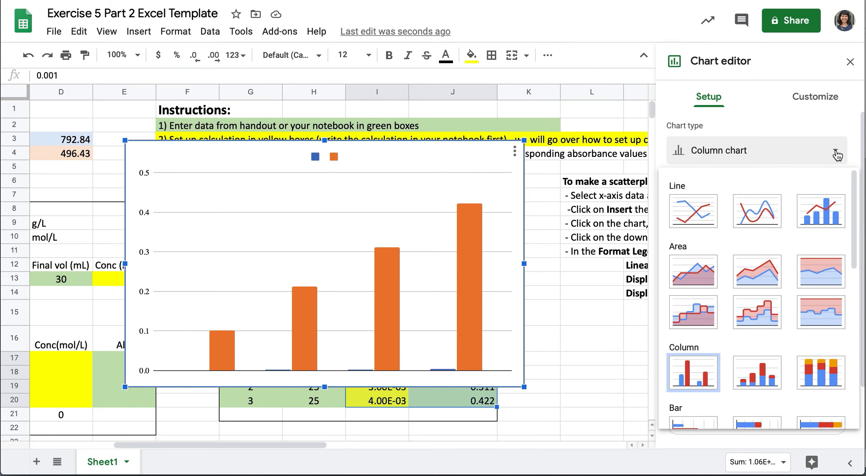
{"action": "scroll", "coordinate": [740, 331], "scroll_direction": "down", "scroll_amount": 5}
{"action": "scroll", "coordinate": [741, 331], "scroll_direction": "down", "scroll_amount": 2}
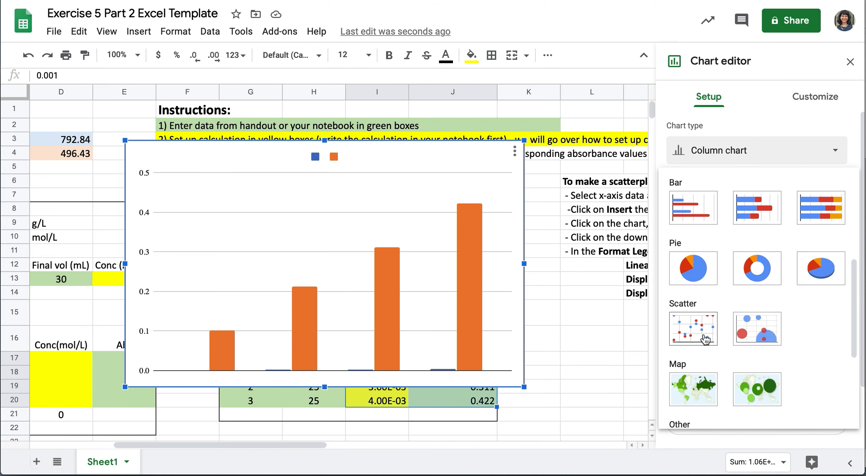
{"action": "left_click", "coordinate": [687, 334]}
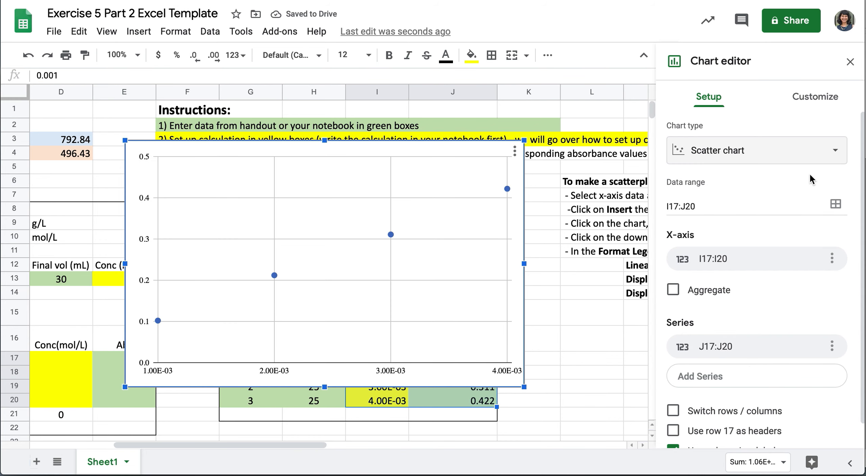
Step: Add the horizontal axis title "Concentration (mol/L)" to the chart and make it bold
{"action": "left_click", "coordinate": [820, 100]}
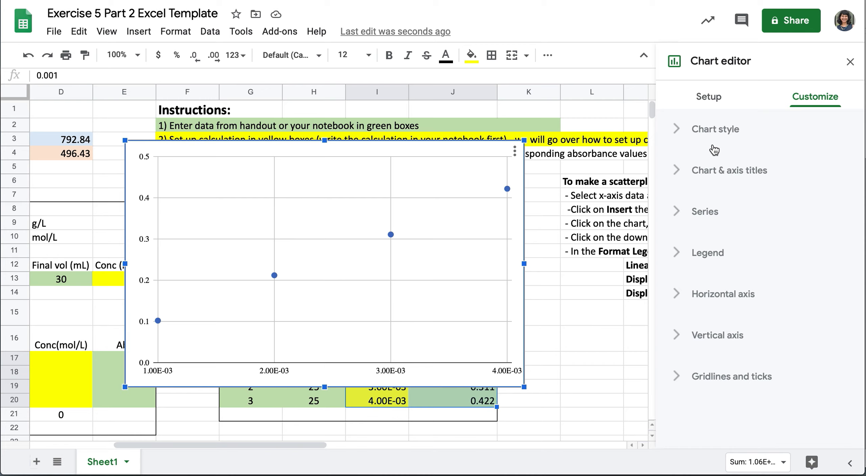
{"action": "left_click", "coordinate": [677, 172]}
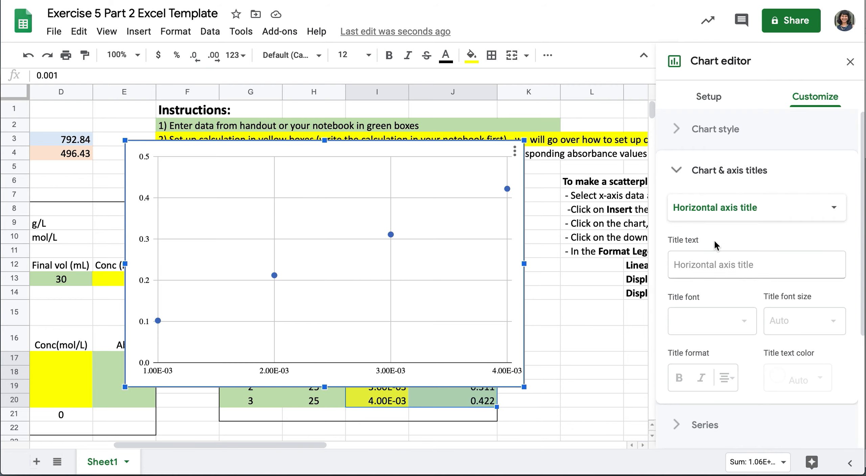
{"action": "left_click", "coordinate": [707, 271]}
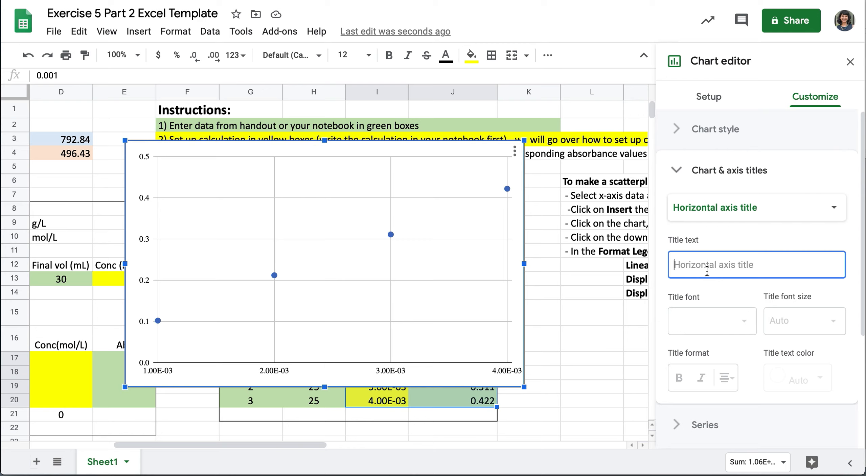
{"action": "type", "text": "Conce"}
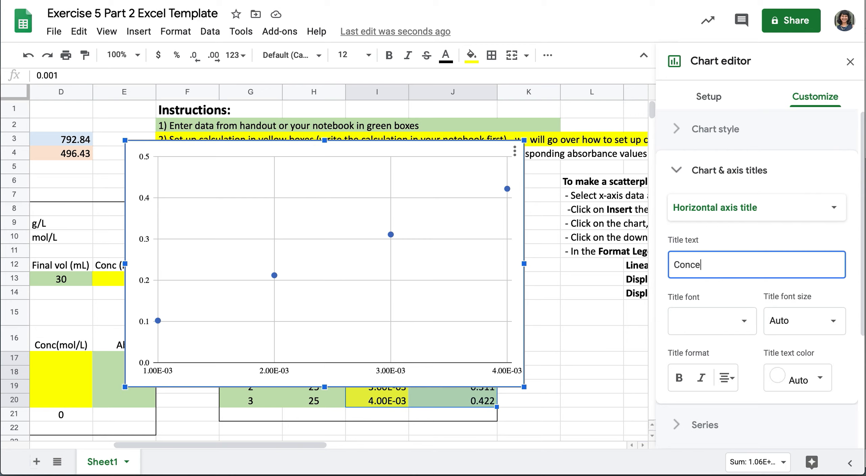
{"action": "type", "text": "ntration (mol/L)"}
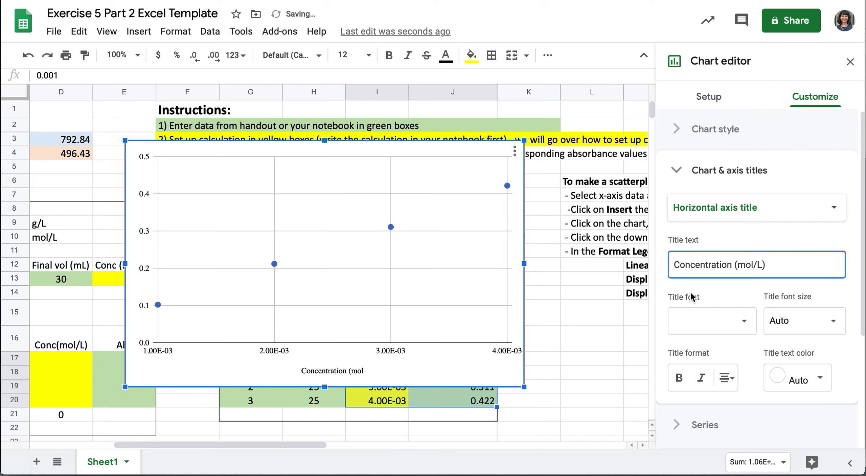
{"action": "left_click", "coordinate": [679, 378]}
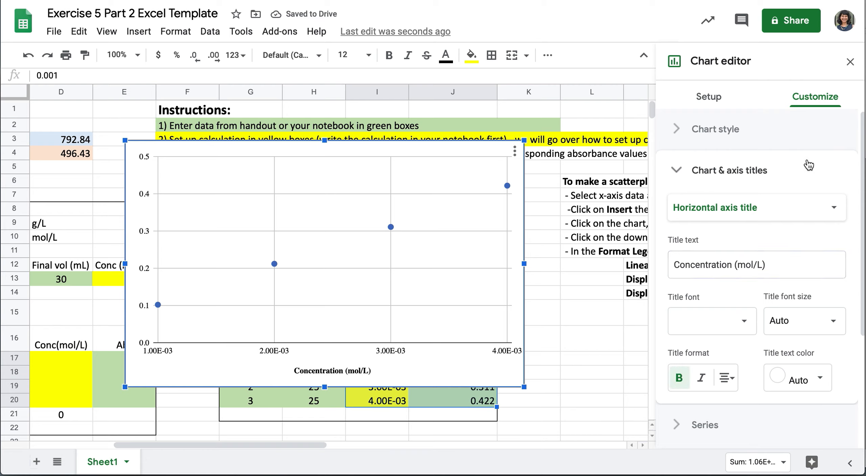
Step: Add the vertical axis title "Absorbance at 520nm" to the chart and make it bold
{"action": "left_click", "coordinate": [839, 211]}
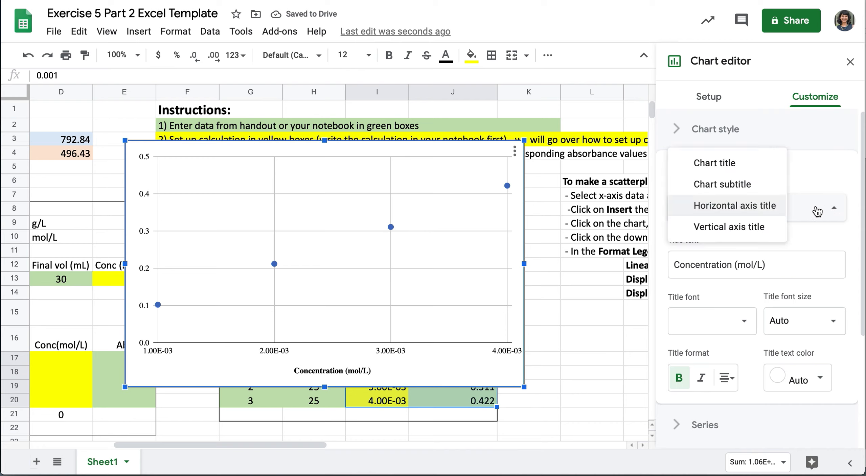
{"action": "left_click", "coordinate": [760, 227]}
{"action": "left_click", "coordinate": [720, 266]}
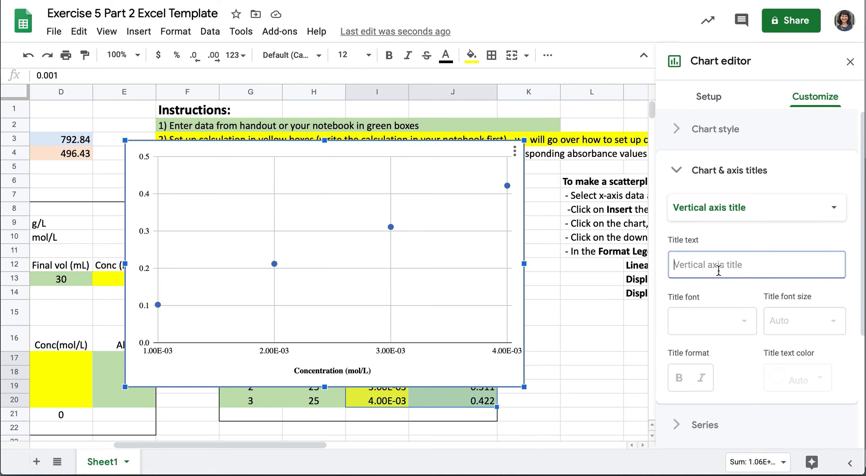
{"action": "type", "text": "Abs"}
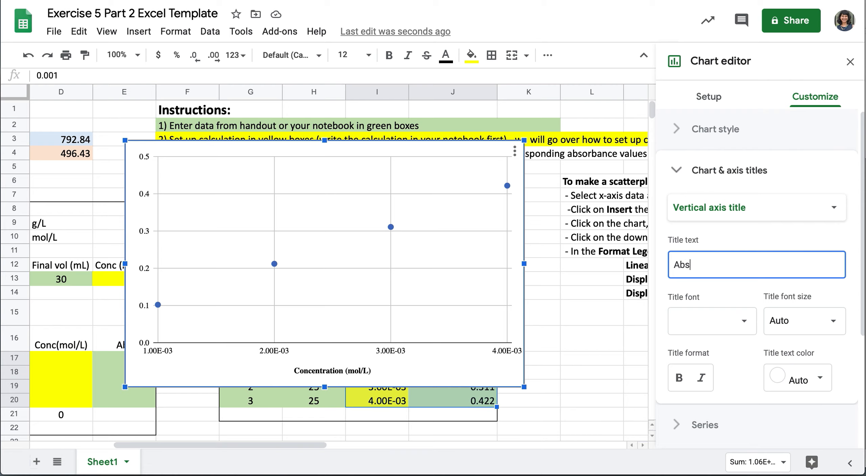
{"action": "type", "text": "orbance at"}
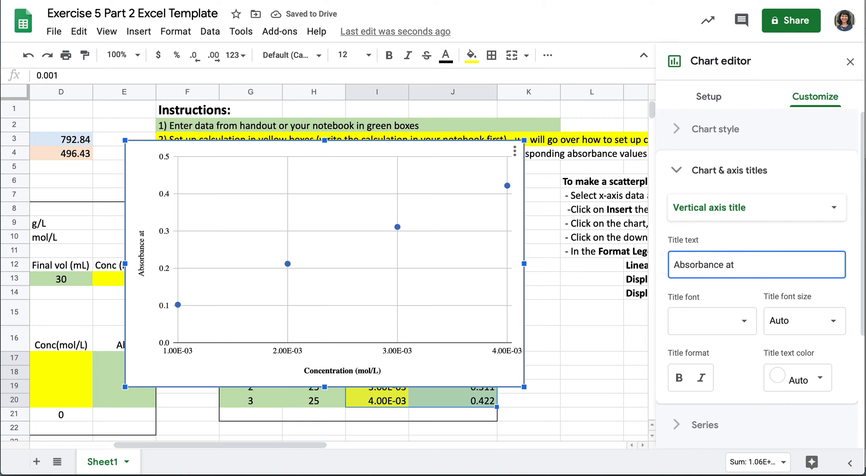
{"action": "type", "text": " 520nm"}
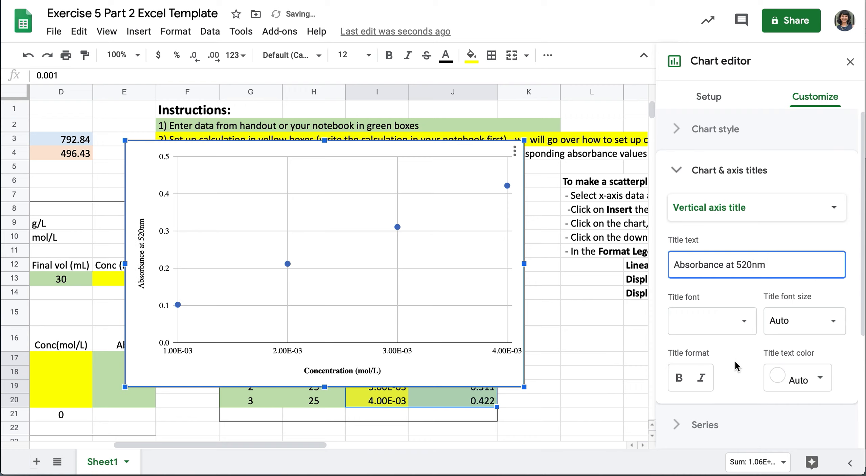
{"action": "left_click", "coordinate": [678, 378]}
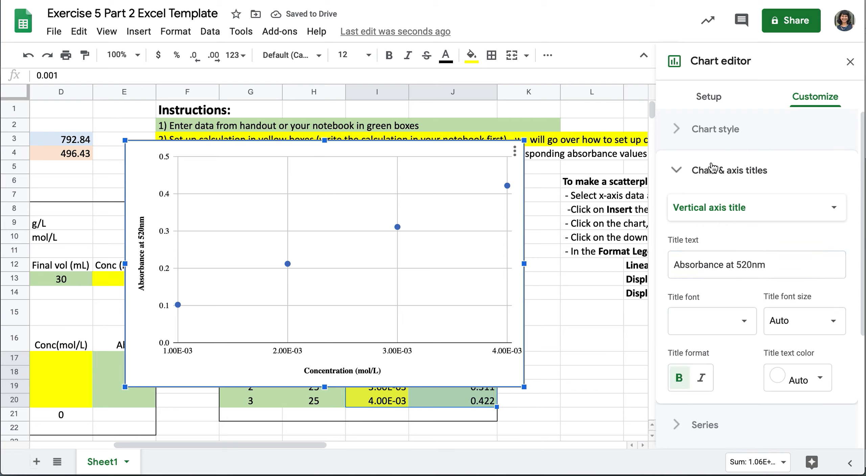
{"action": "left_click", "coordinate": [678, 171]}
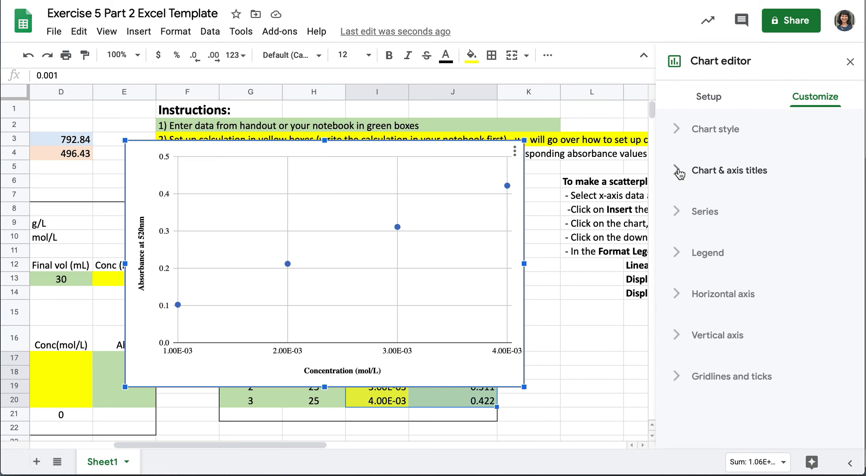
Step: Add a linear trendline to the scatter chart's data series
{"action": "left_click", "coordinate": [679, 213]}
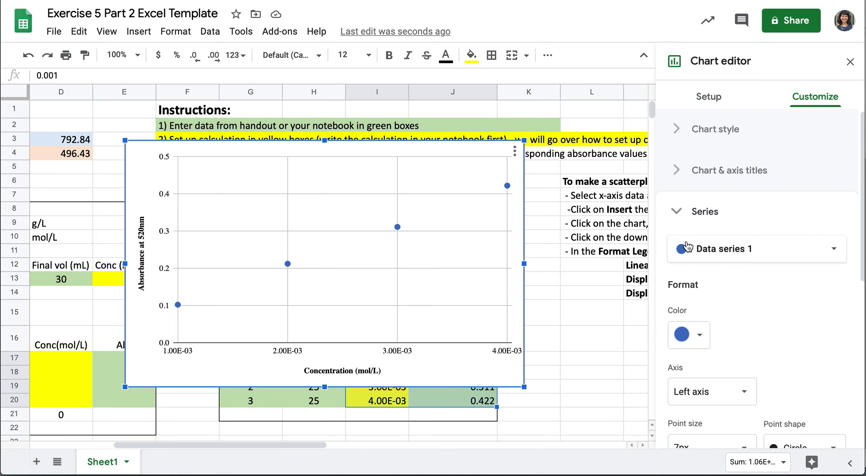
{"action": "scroll", "coordinate": [752, 312], "scroll_direction": "down", "scroll_amount": 3}
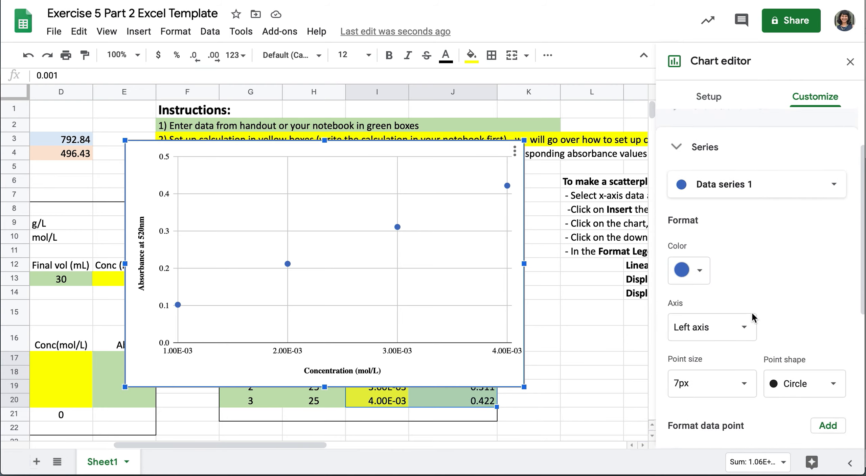
{"action": "scroll", "coordinate": [751, 312], "scroll_direction": "down", "scroll_amount": 1}
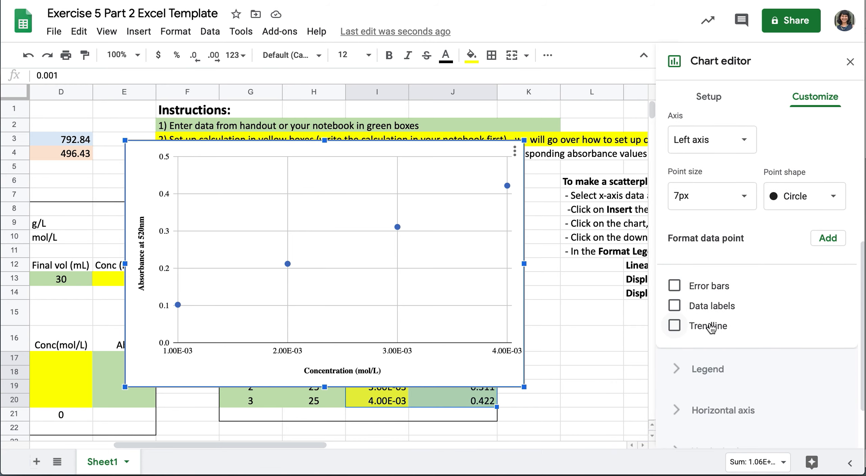
{"action": "left_click", "coordinate": [675, 326]}
Step: Label the trendline with its equation and show its R² value
{"action": "scroll", "coordinate": [774, 329], "scroll_direction": "down", "scroll_amount": 1}
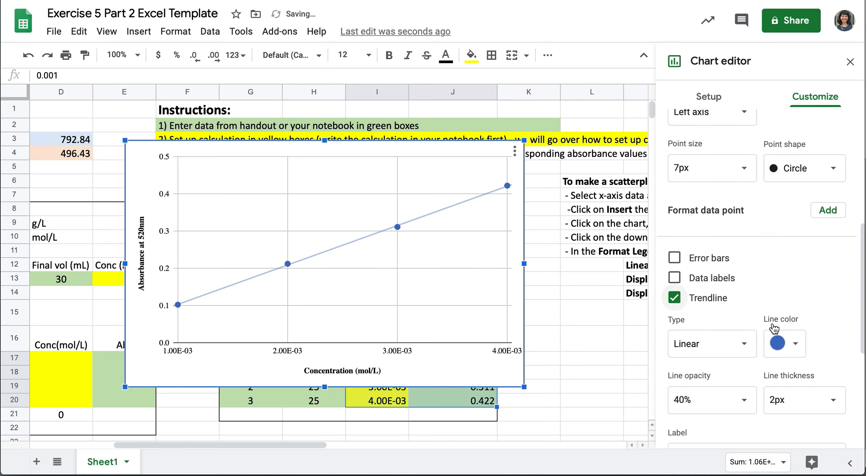
{"action": "scroll", "coordinate": [774, 329], "scroll_direction": "down", "scroll_amount": 1}
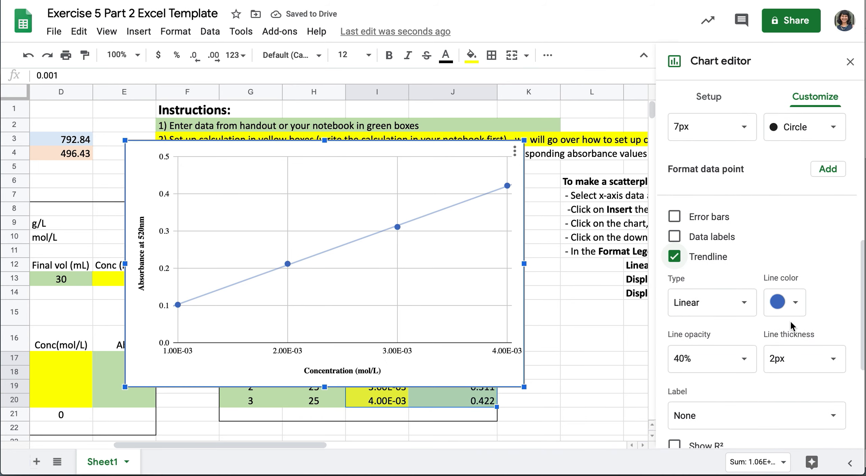
{"action": "scroll", "coordinate": [828, 303], "scroll_direction": "down", "scroll_amount": 3}
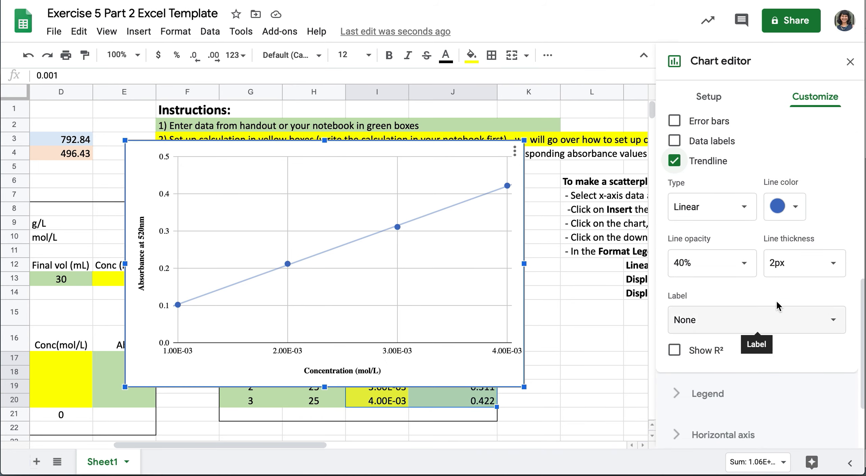
{"action": "left_click", "coordinate": [795, 322]}
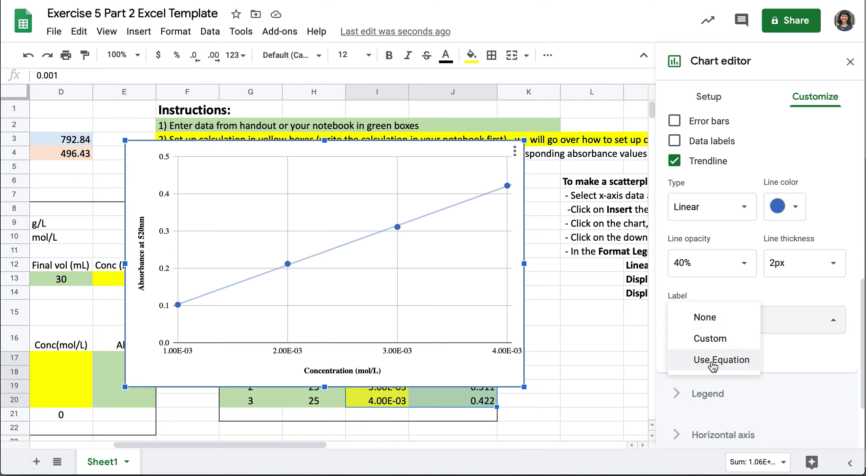
{"action": "left_click", "coordinate": [712, 362]}
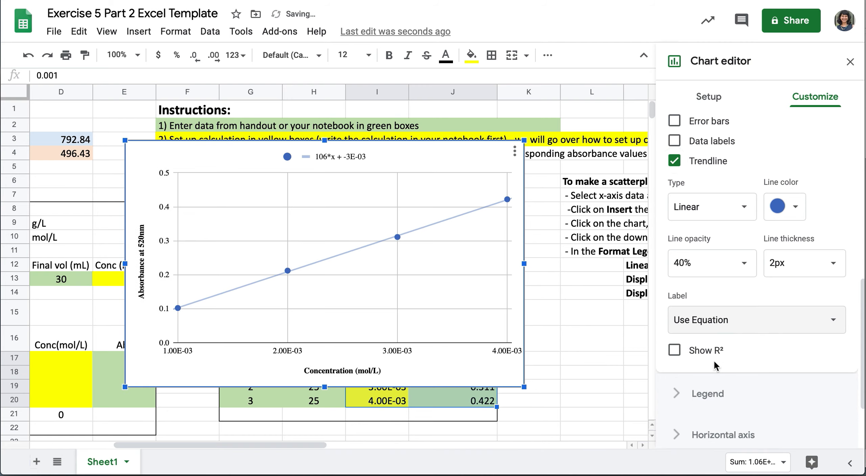
{"action": "left_click", "coordinate": [675, 351]}
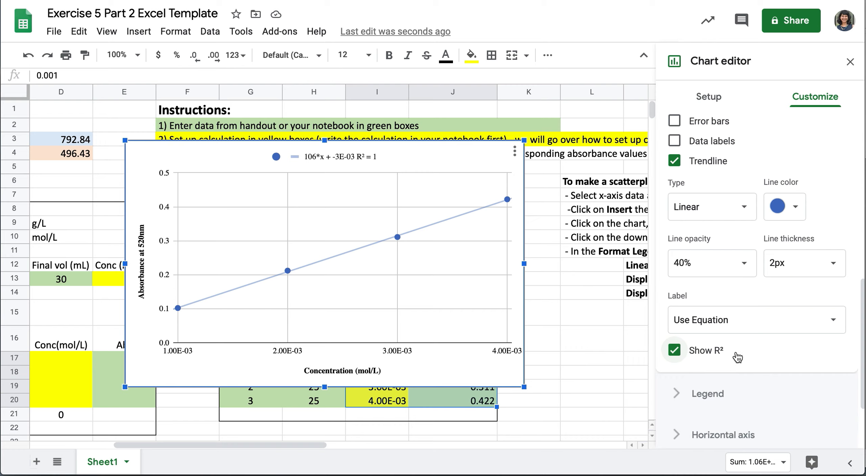
Step: Show the axis line on the chart's vertical axis
{"action": "scroll", "coordinate": [783, 281], "scroll_direction": "up", "scroll_amount": 3}
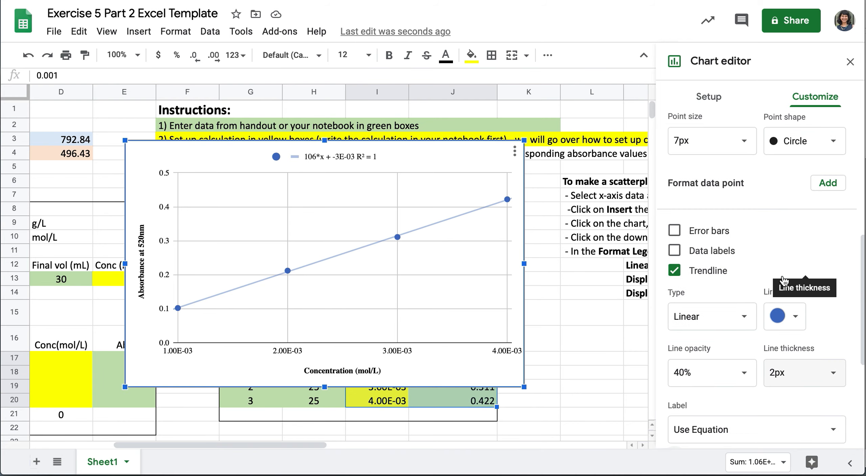
{"action": "scroll", "coordinate": [783, 281], "scroll_direction": "up", "scroll_amount": 8}
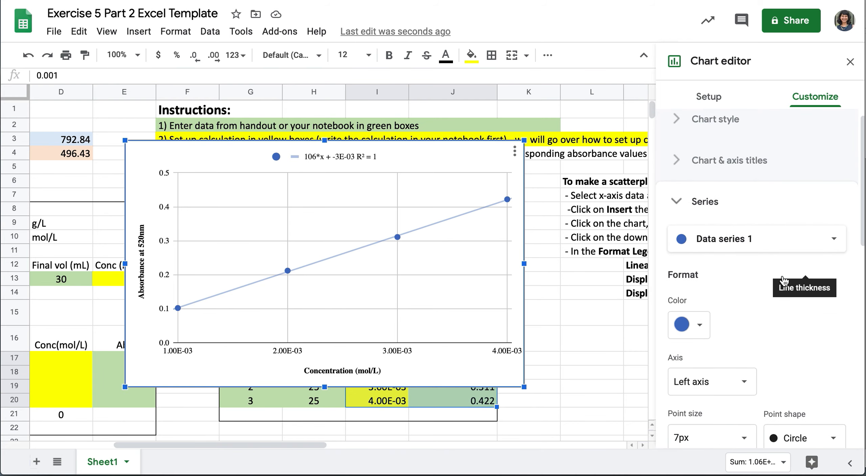
{"action": "left_click", "coordinate": [710, 203]}
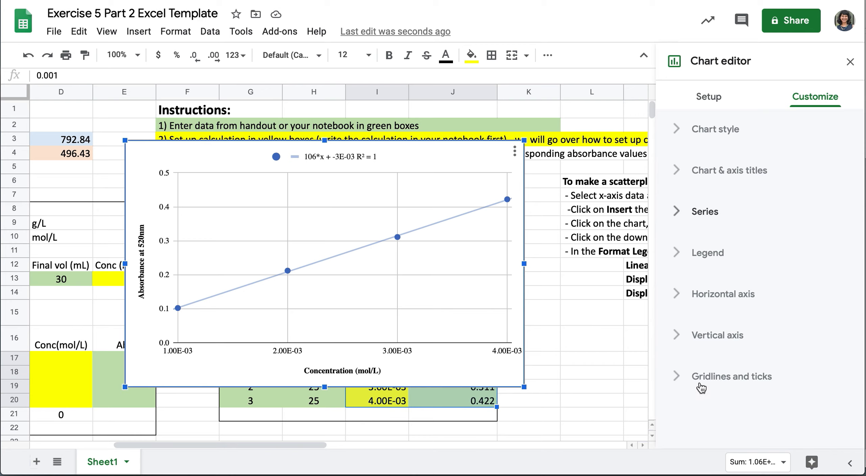
{"action": "left_click", "coordinate": [677, 337]}
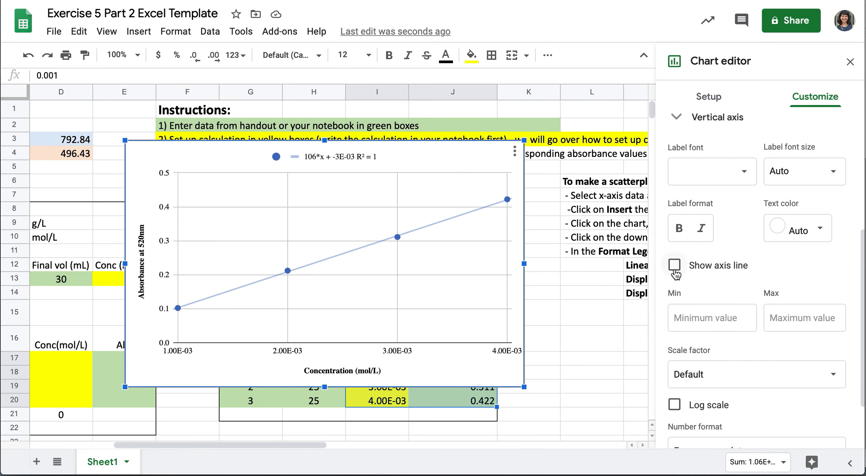
{"action": "left_click", "coordinate": [674, 269]}
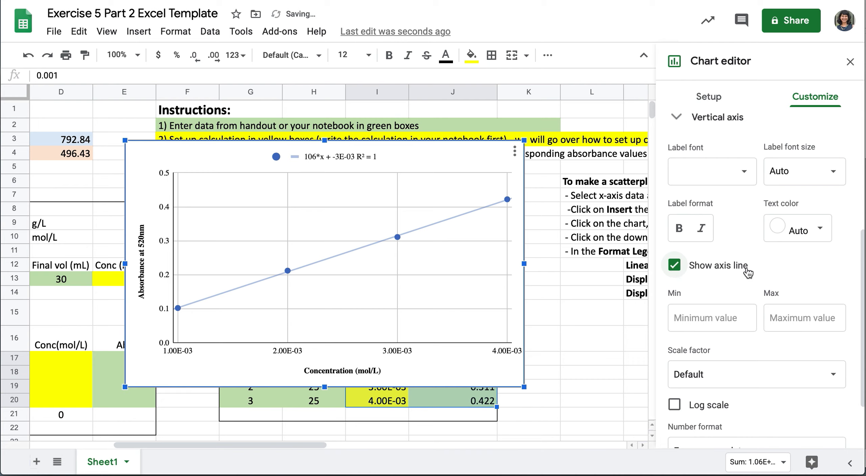
Step: Set the chart's major gridline color for the horizontal axis to white
{"action": "left_click", "coordinate": [710, 117]}
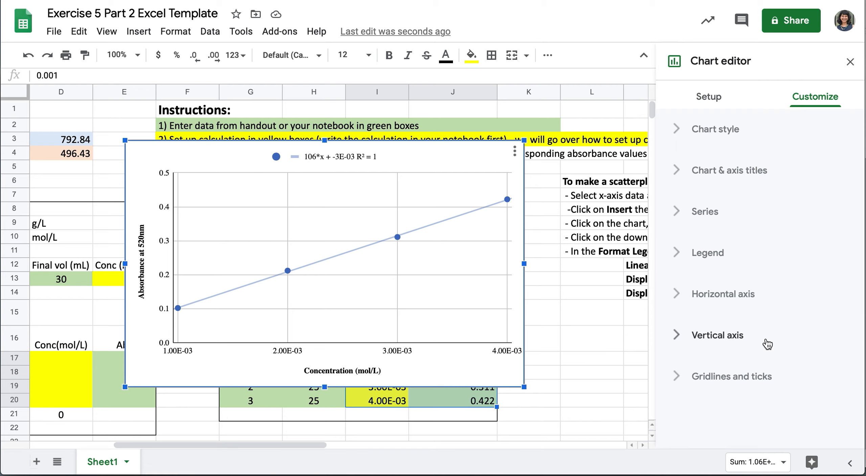
{"action": "left_click", "coordinate": [679, 378]}
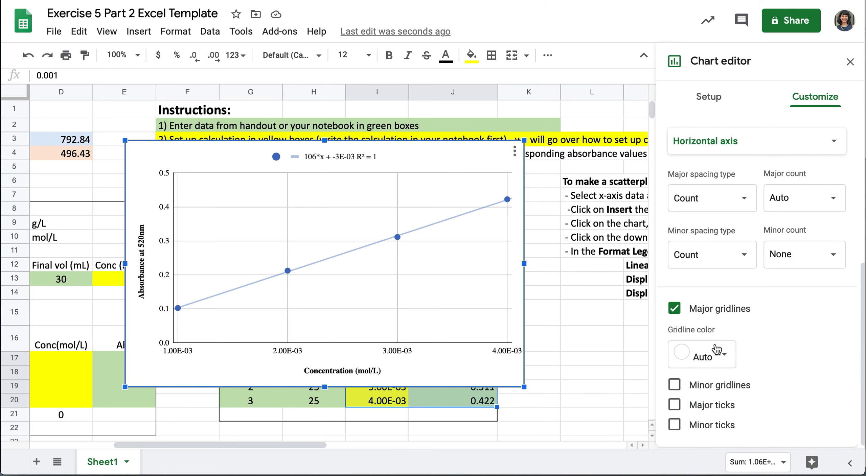
{"action": "left_click", "coordinate": [726, 358]}
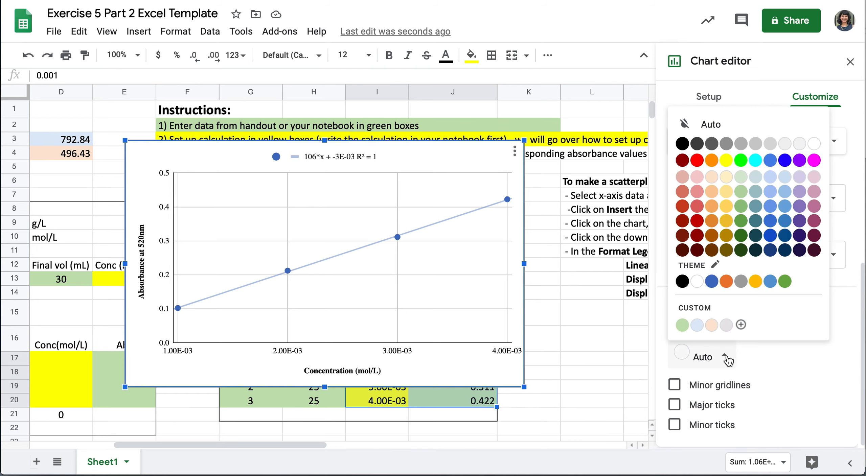
{"action": "left_click", "coordinate": [697, 281]}
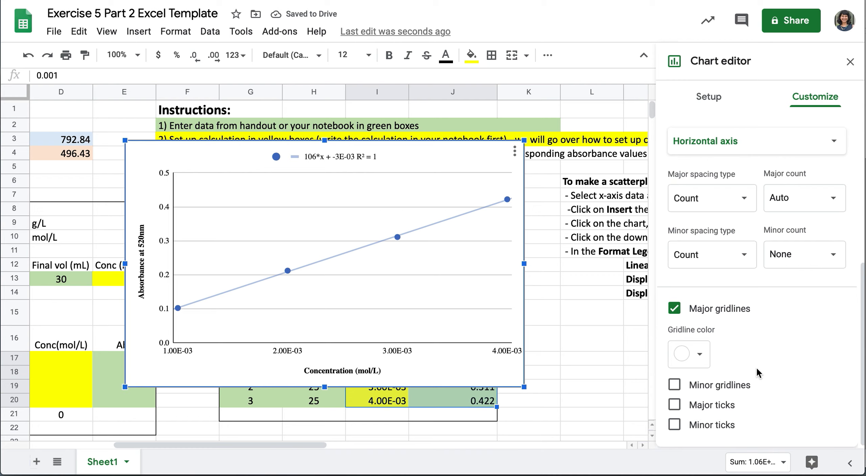
Step: Set the major gridline color for the chart's vertical axis to white as well
{"action": "scroll", "coordinate": [756, 367], "scroll_direction": "up", "scroll_amount": 1}
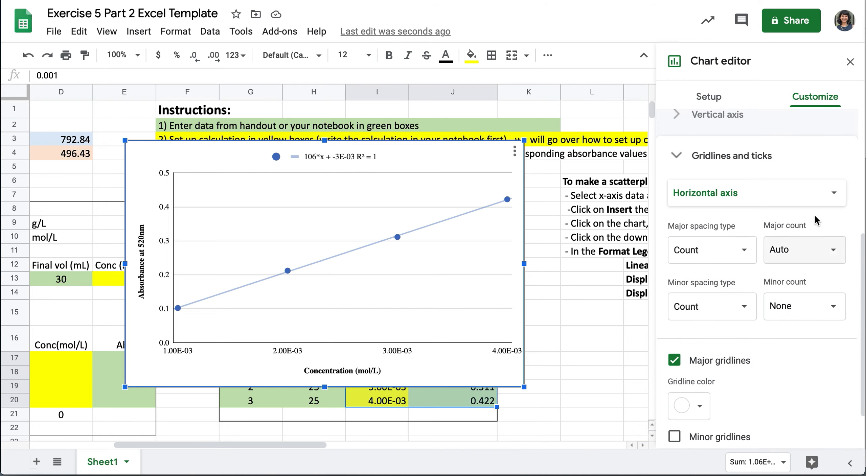
{"action": "left_click", "coordinate": [824, 199]}
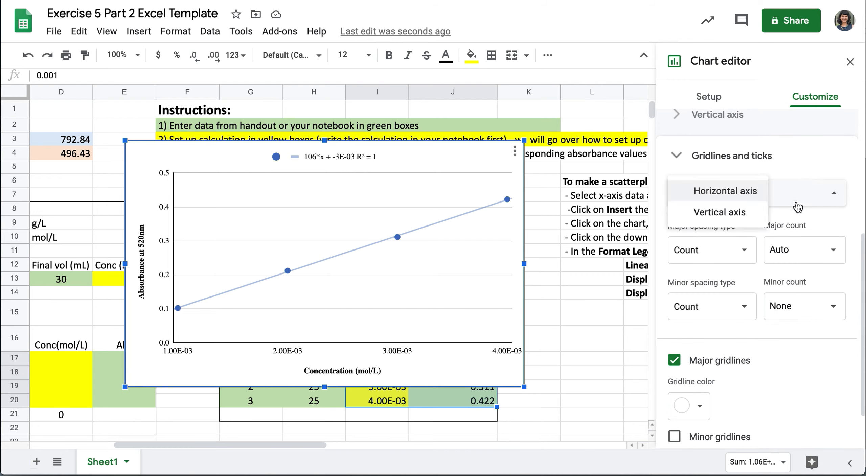
{"action": "left_click", "coordinate": [754, 213]}
{"action": "scroll", "coordinate": [775, 411], "scroll_direction": "down", "scroll_amount": 2}
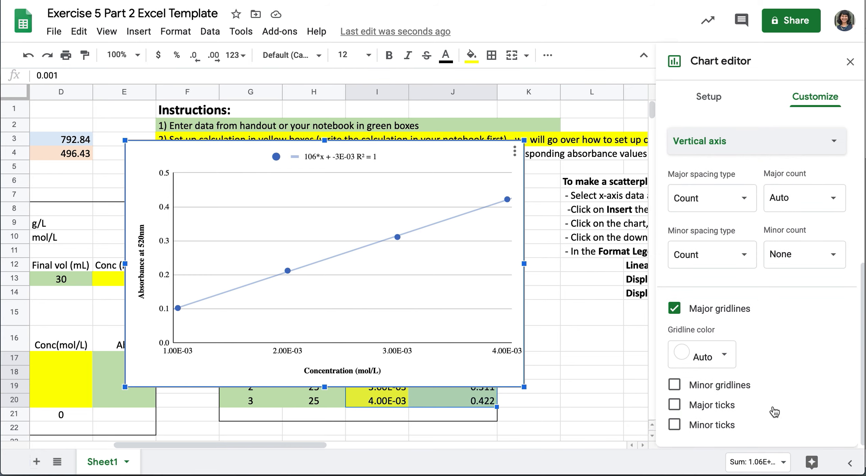
{"action": "left_click", "coordinate": [709, 357]}
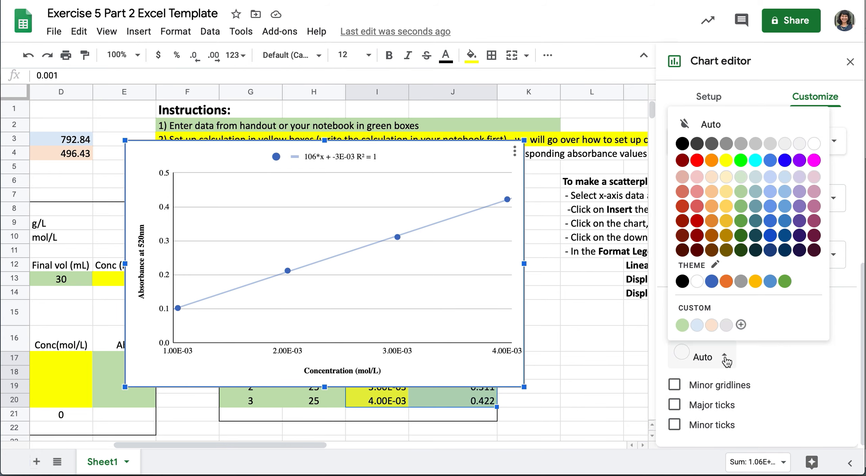
{"action": "left_click", "coordinate": [696, 282]}
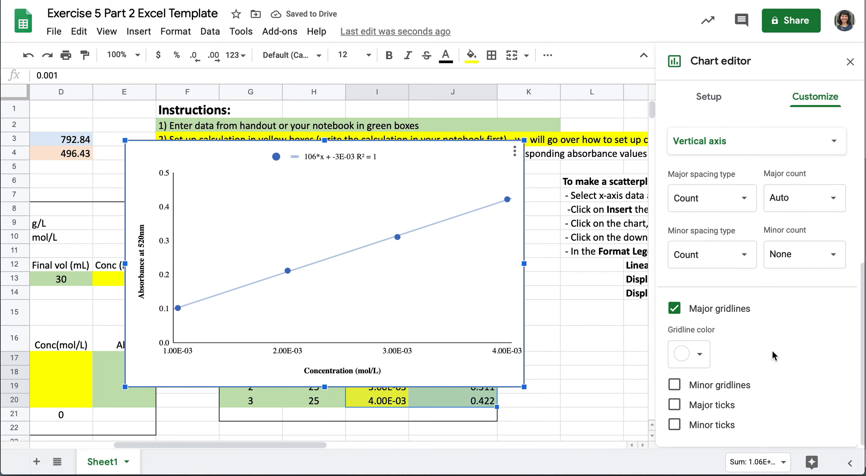
{"action": "left_click", "coordinate": [832, 141]}
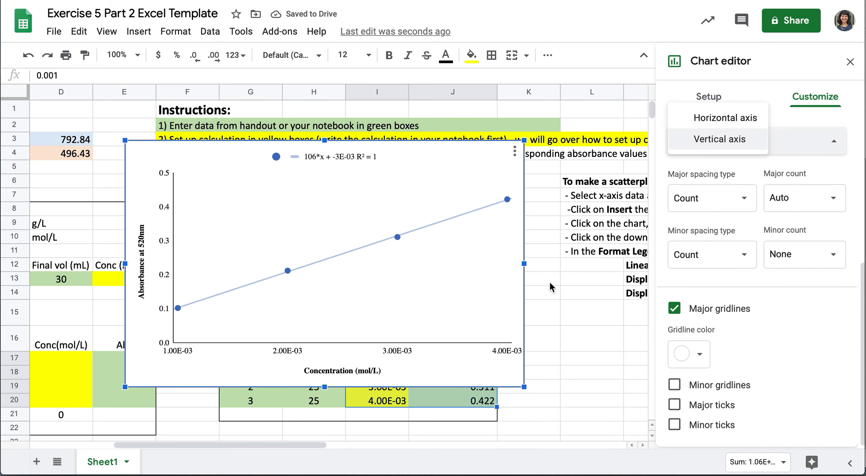